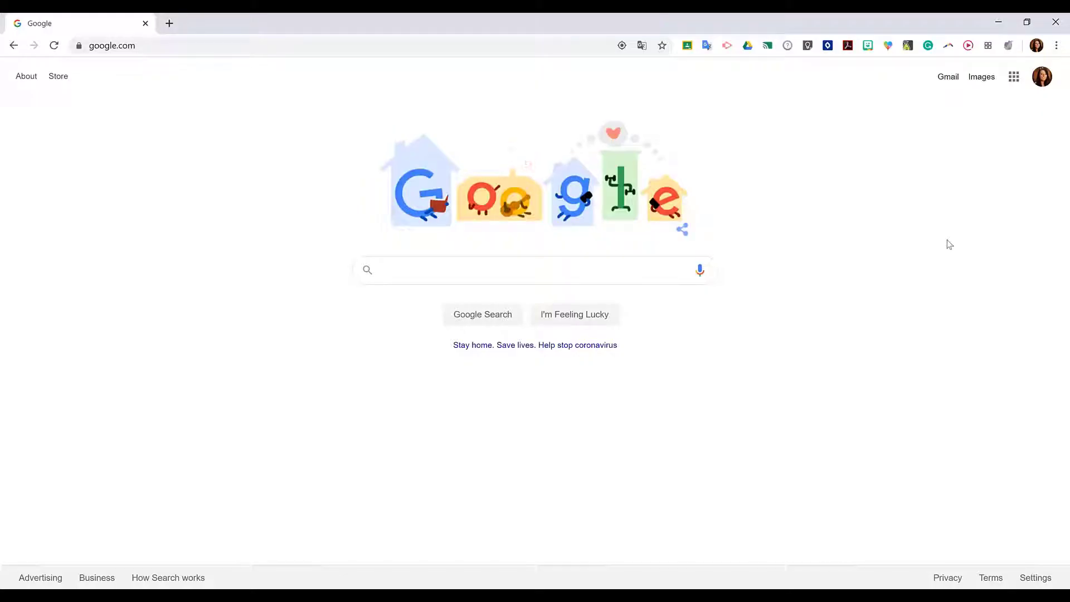
Go to sheets.google.com in Chrome to reach the Google Sheets home page
left_click(1015, 77)
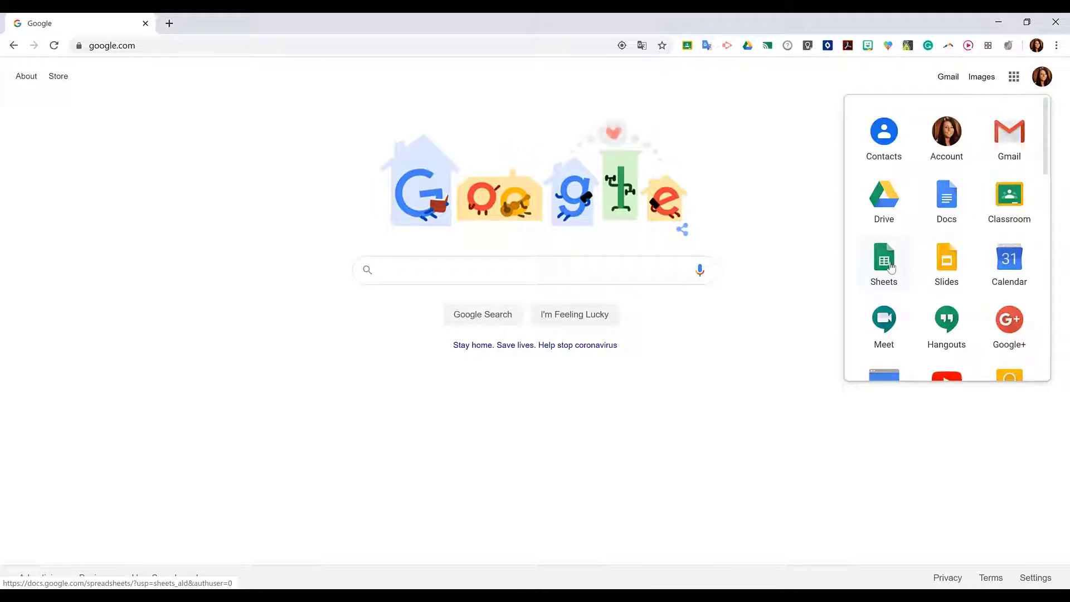
left_click(256, 46)
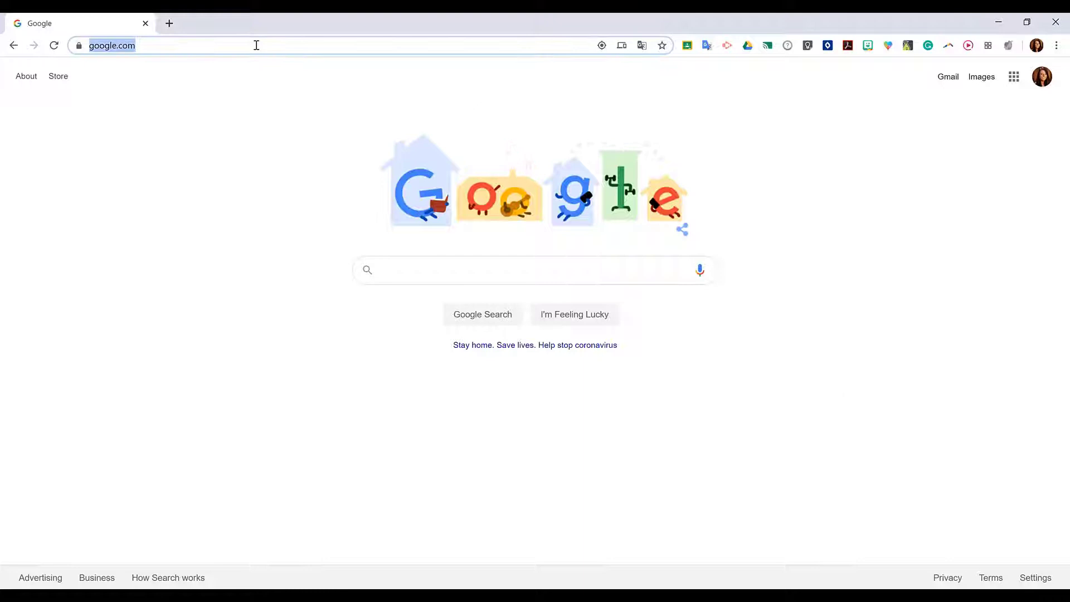
type("sheets.google.com")
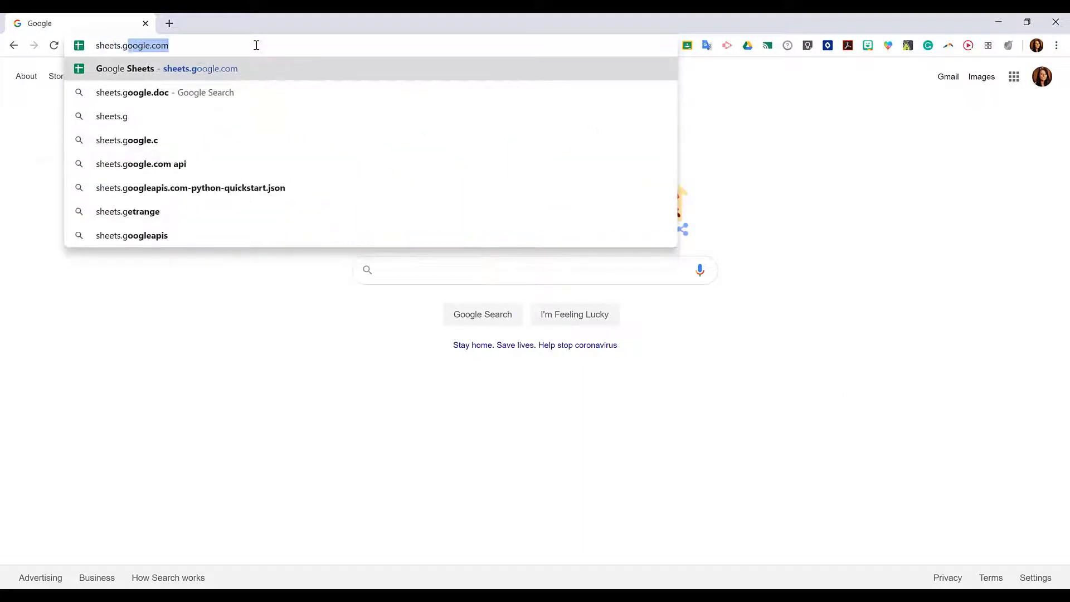
key("Return")
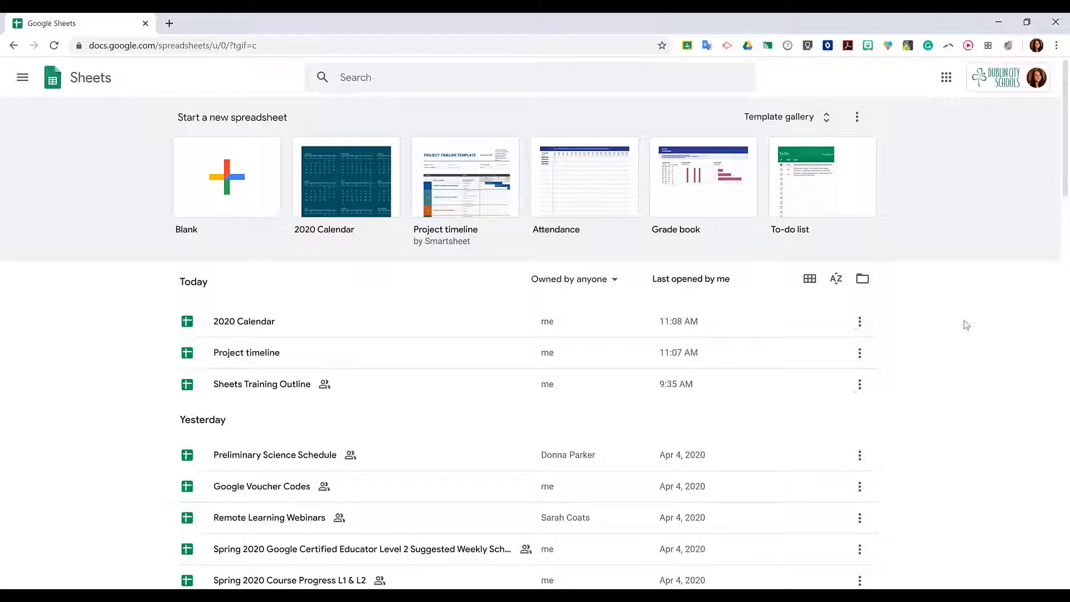
left_click(825, 123)
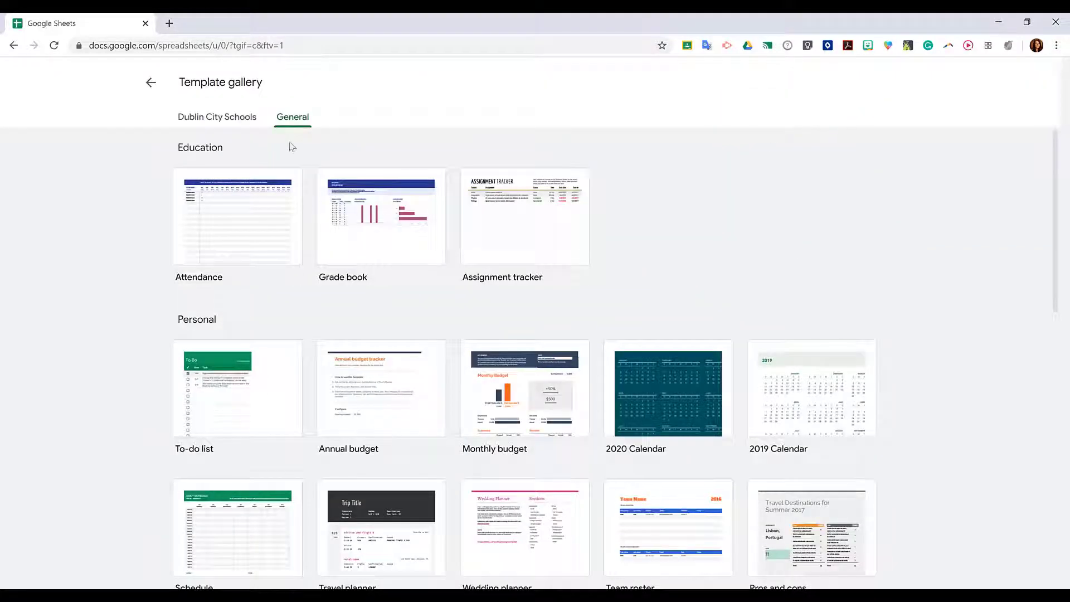
left_click(241, 121)
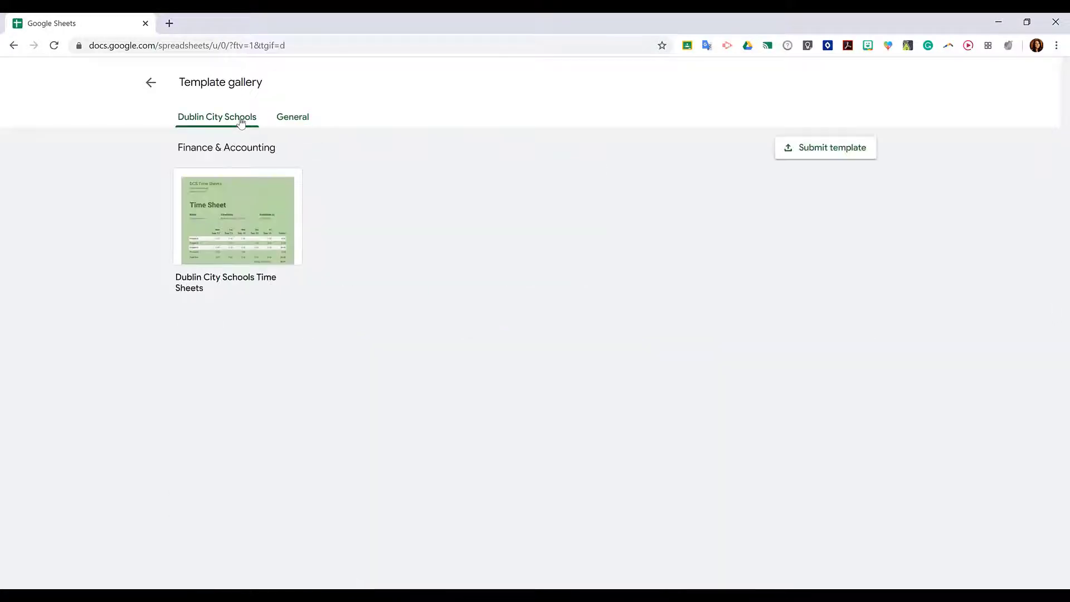
left_click(294, 120)
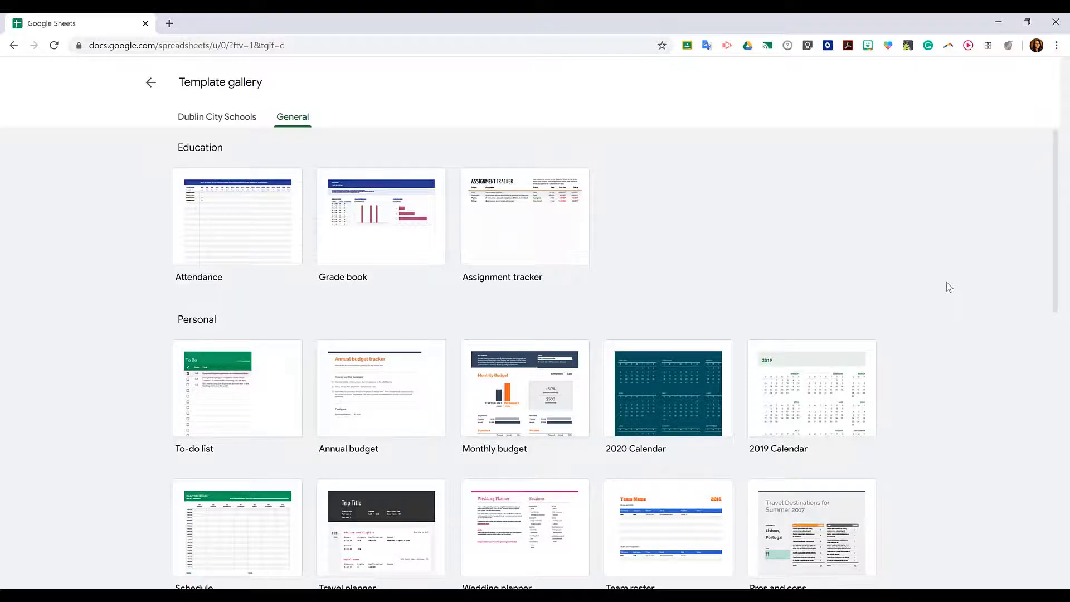
scroll(949, 287, "down", 3)
scroll(949, 287, "down", 2)
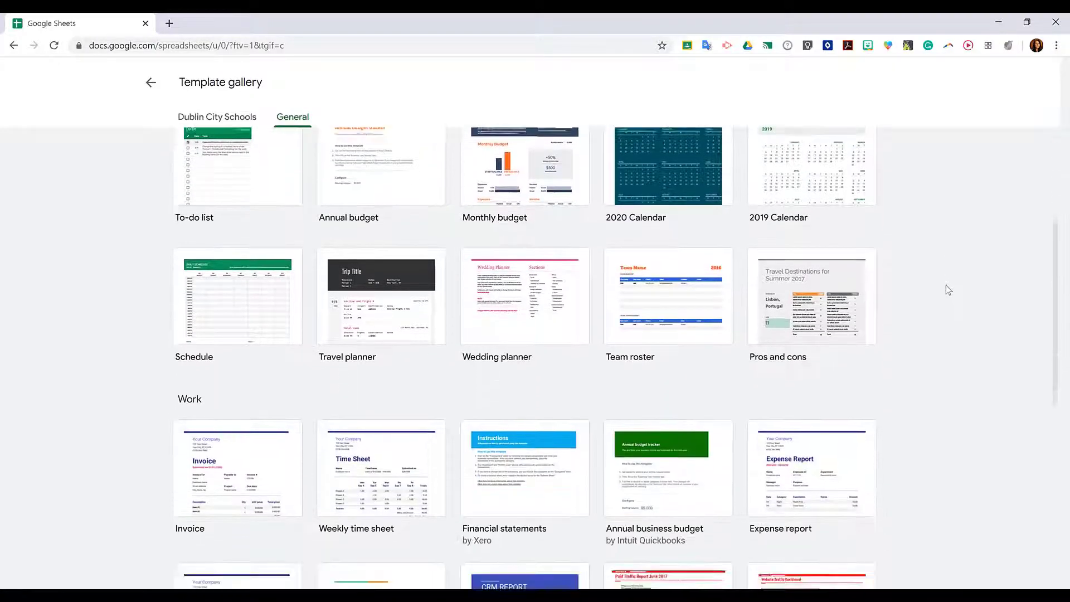
scroll(949, 289, "down", 2)
scroll(949, 290, "down", 2)
scroll(948, 290, "down", 1)
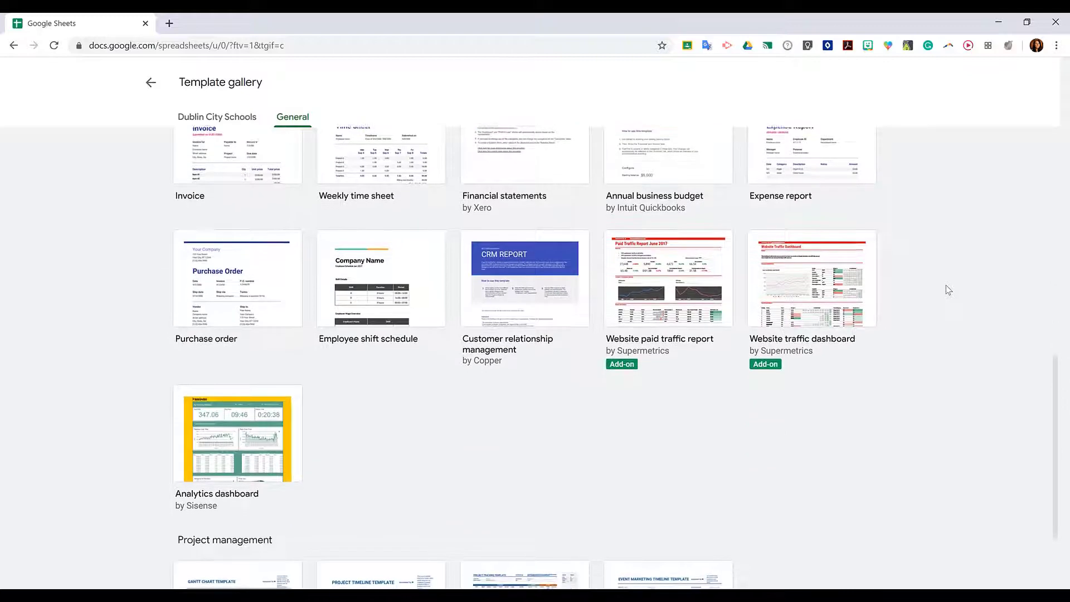
scroll(948, 289, "down", 2)
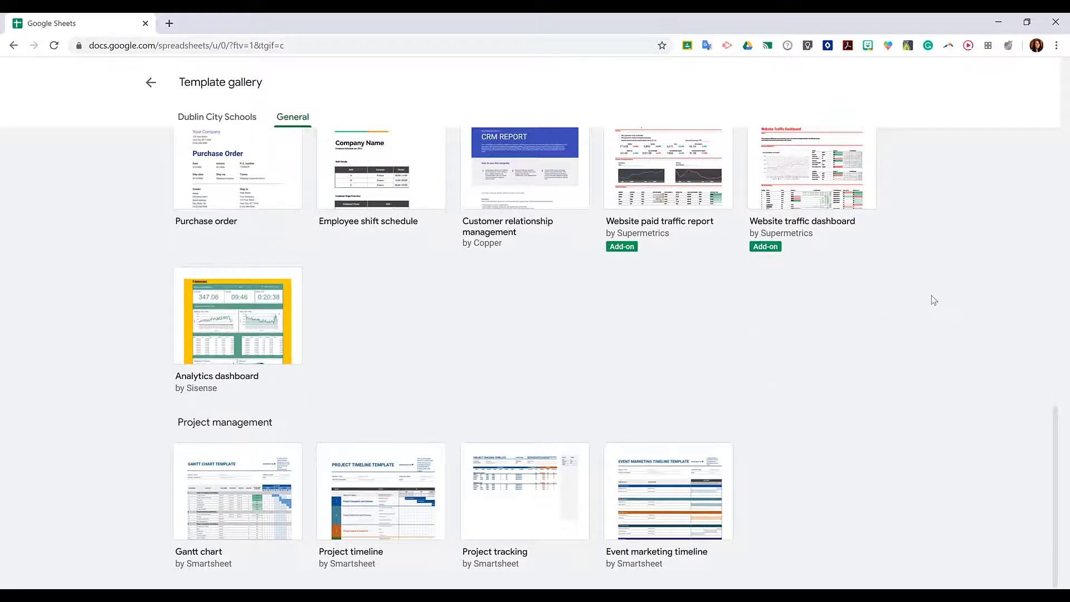
scroll(932, 295, "up", 2)
scroll(931, 296, "up", 1)
scroll(931, 295, "up", 3)
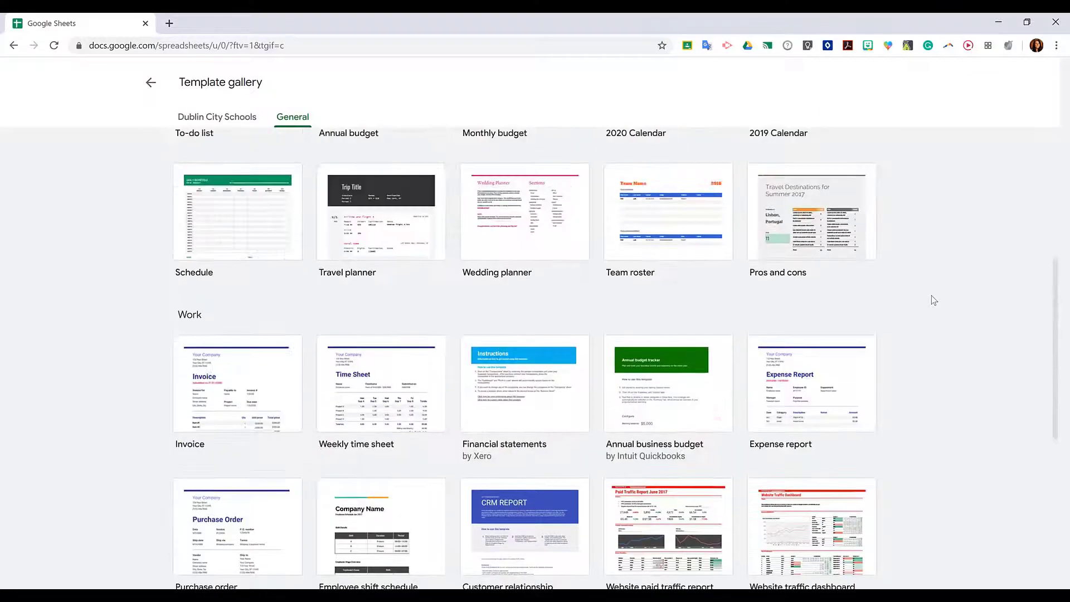
scroll(932, 295, "up", 2)
scroll(931, 296, "up", 2)
scroll(932, 296, "up", 1)
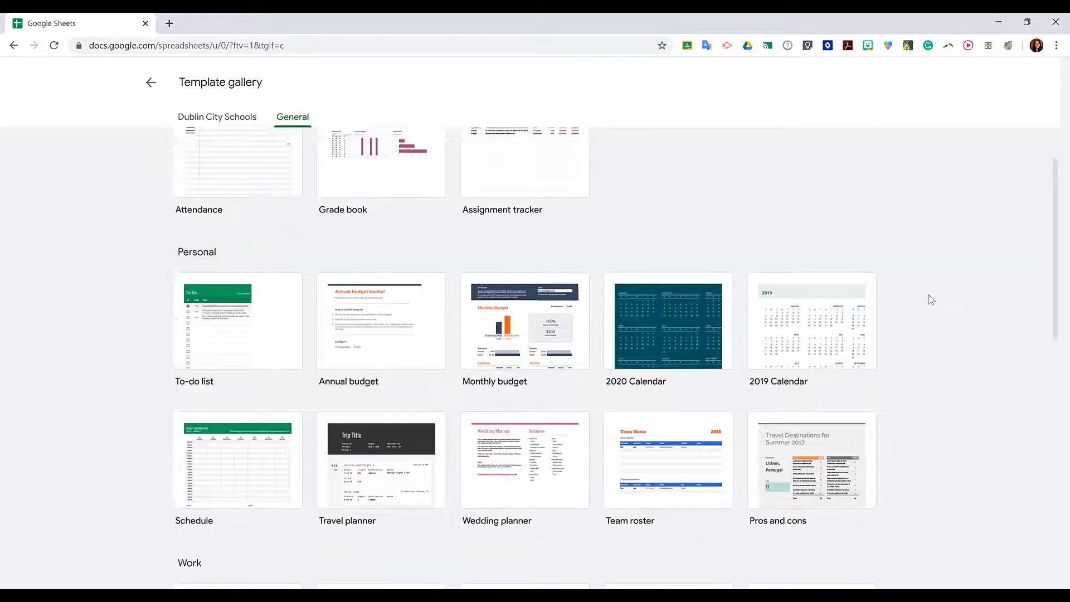
scroll(932, 300, "up", 1)
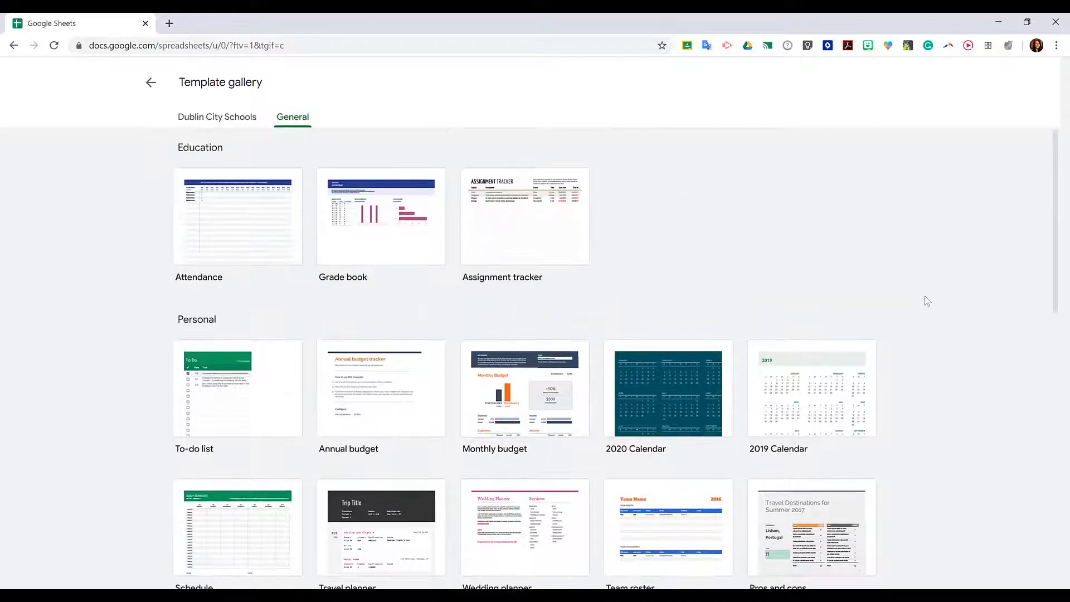
Create a new spreadsheet from the 2020 Calendar template
left_click(667, 389)
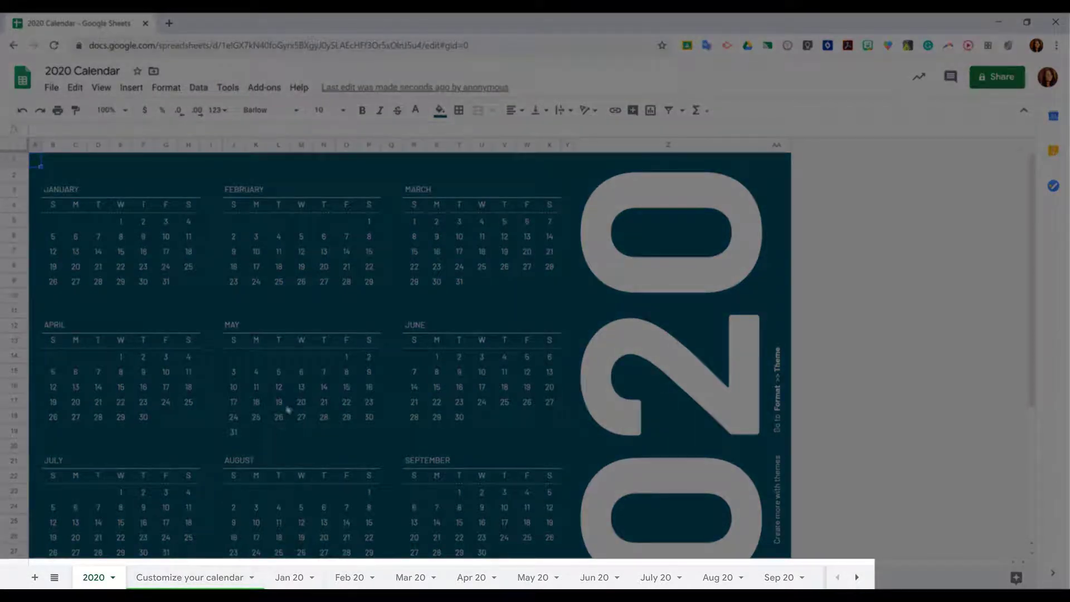
scroll(288, 403, "down", 5)
scroll(287, 404, "down", 3)
scroll(286, 404, "up", 8)
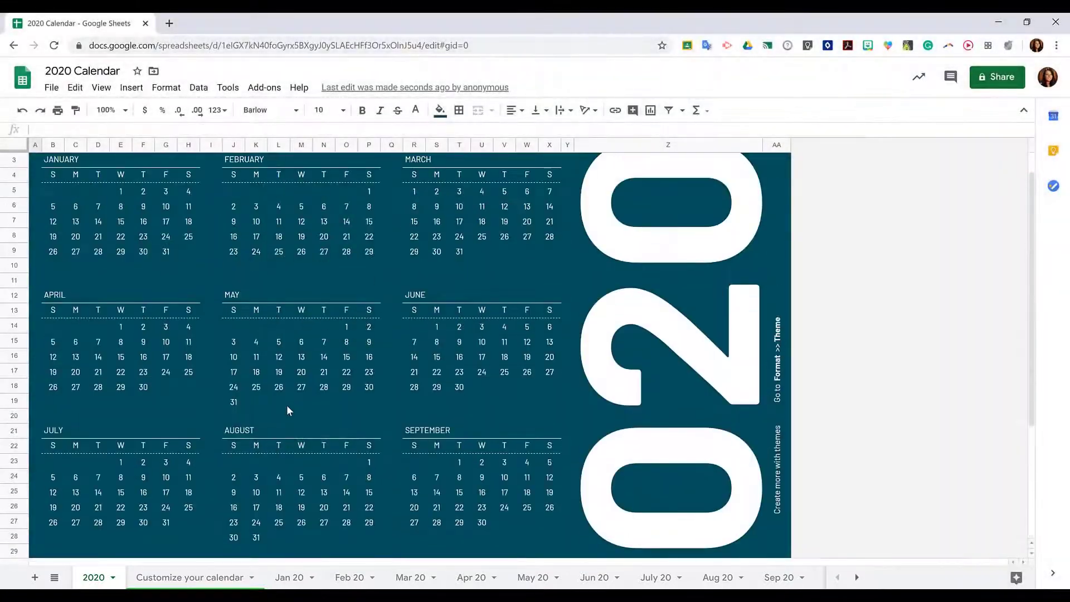
Show the 2020 Calendar's Customize your calendar sheet
left_click(198, 578)
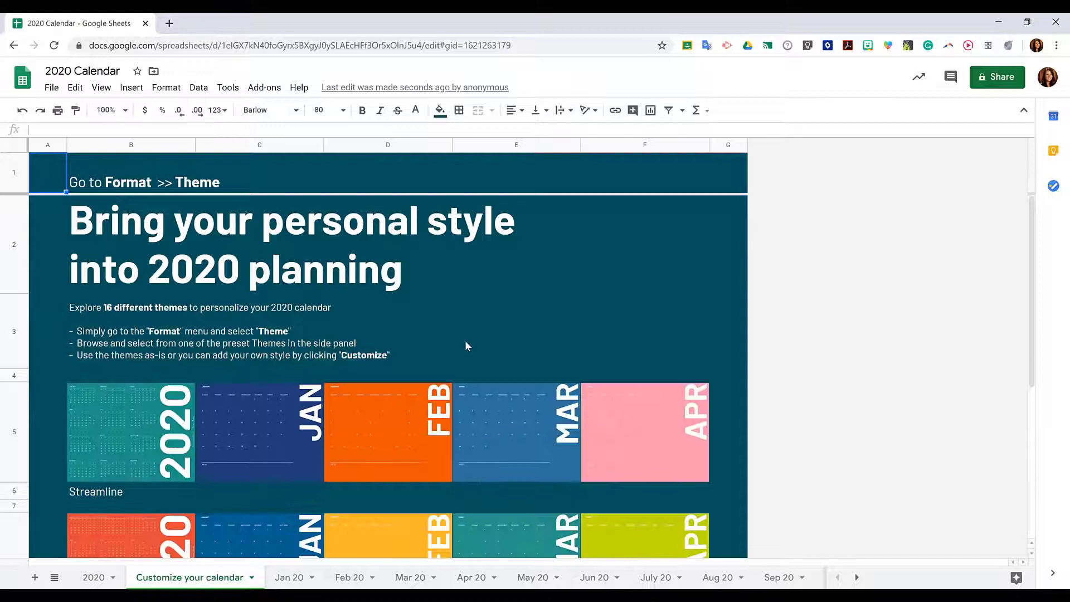
scroll(506, 318, "down", 5)
scroll(506, 318, "down", 3)
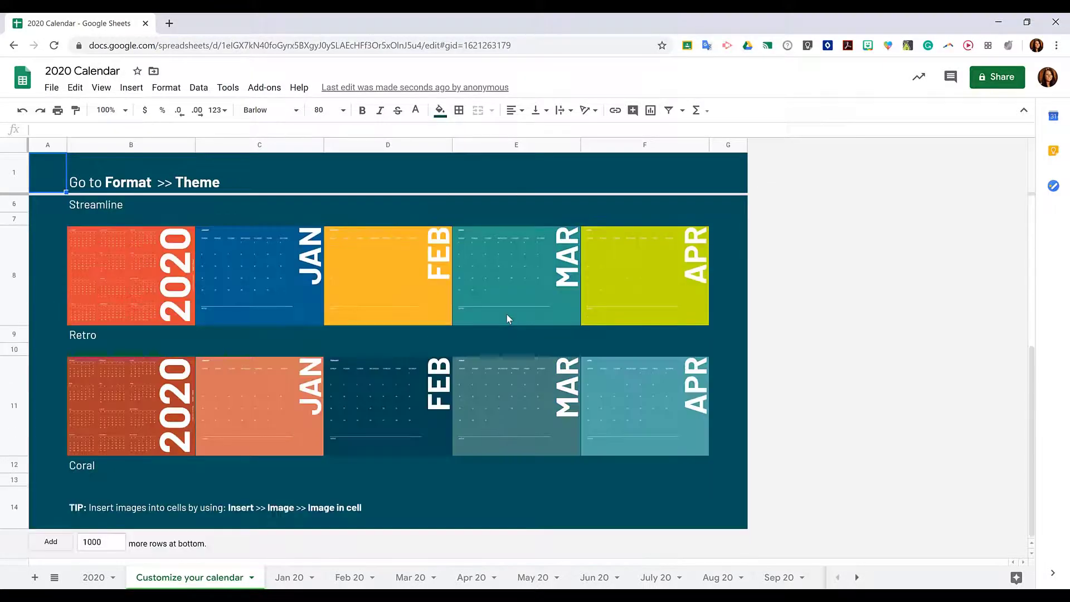
scroll(507, 318, "up", 8)
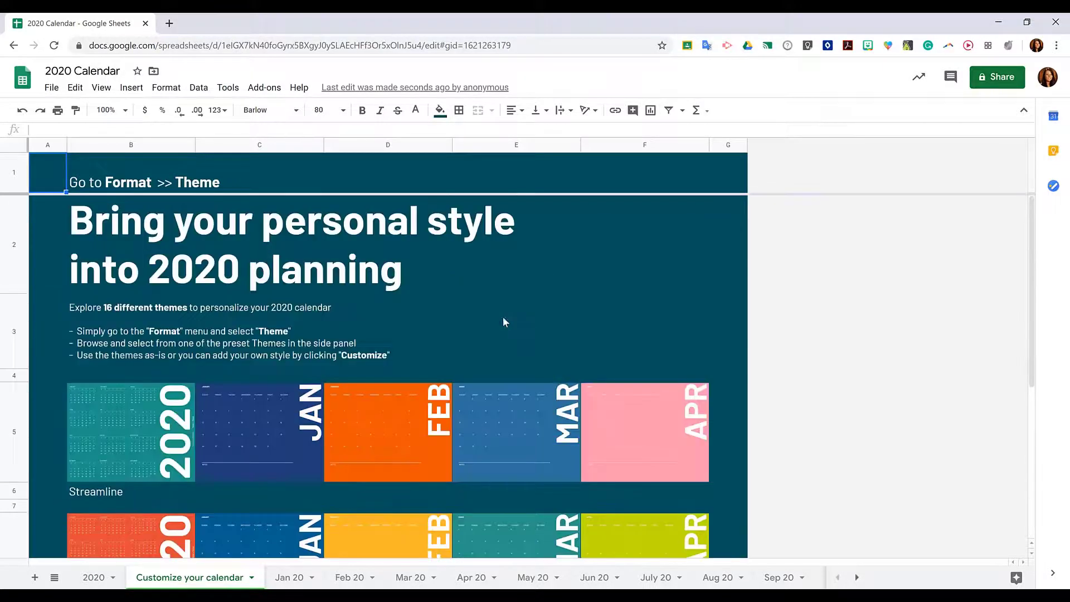
View the Jan 20 and Feb 20 sheets, then use Back history to reach the template gallery
left_click(286, 577)
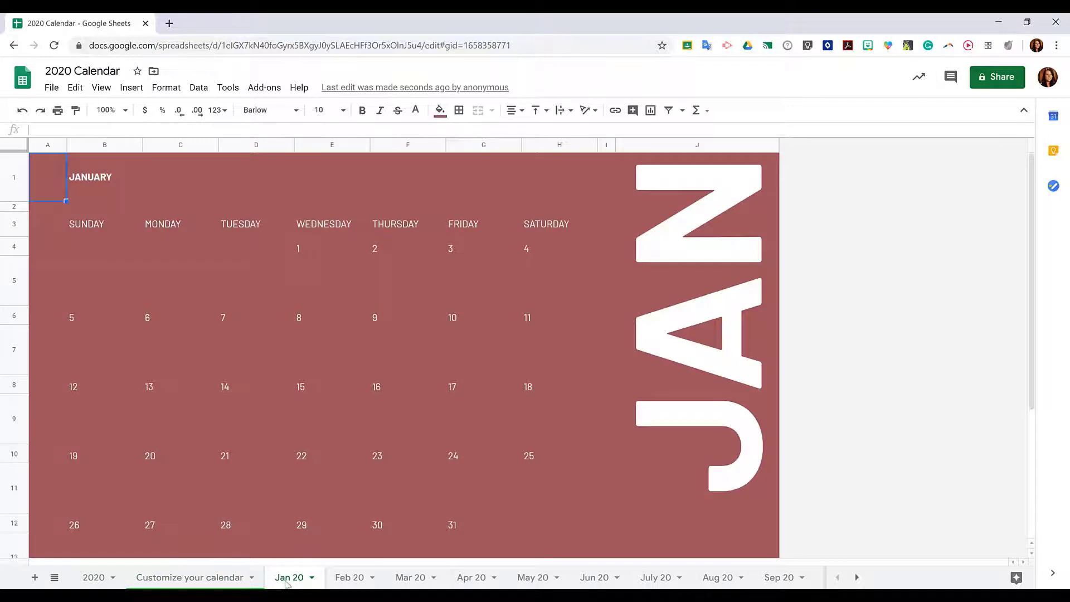
left_click(356, 579)
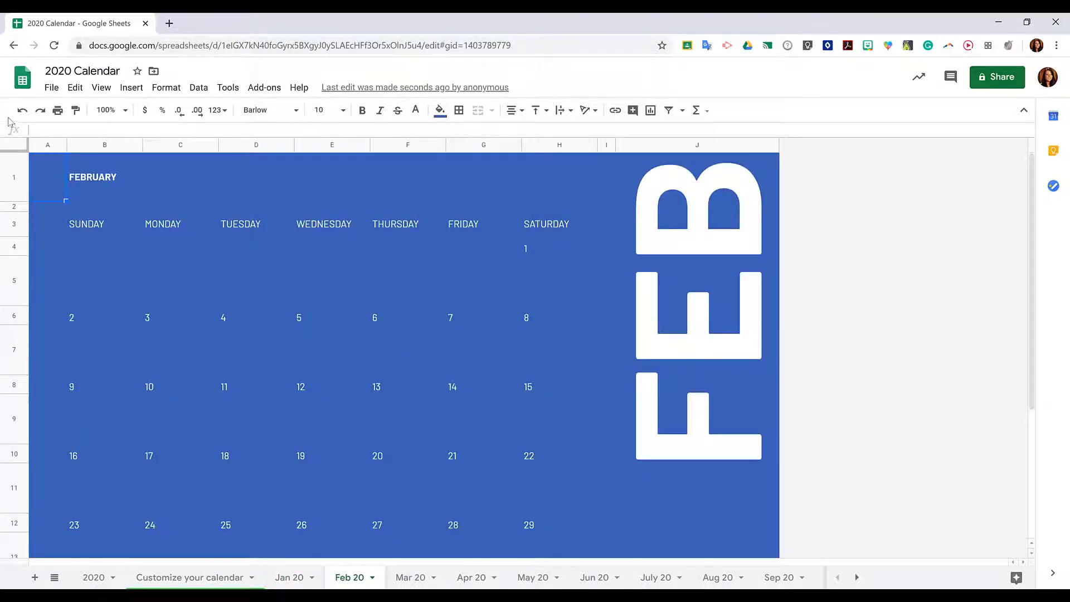
left_click(14, 45)
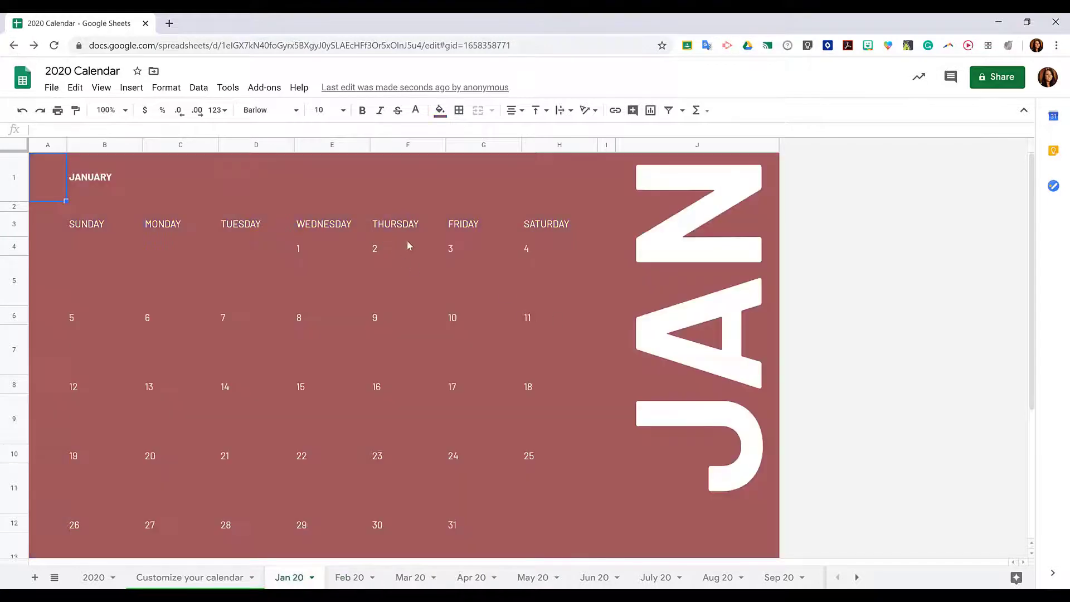
right_click(13, 46)
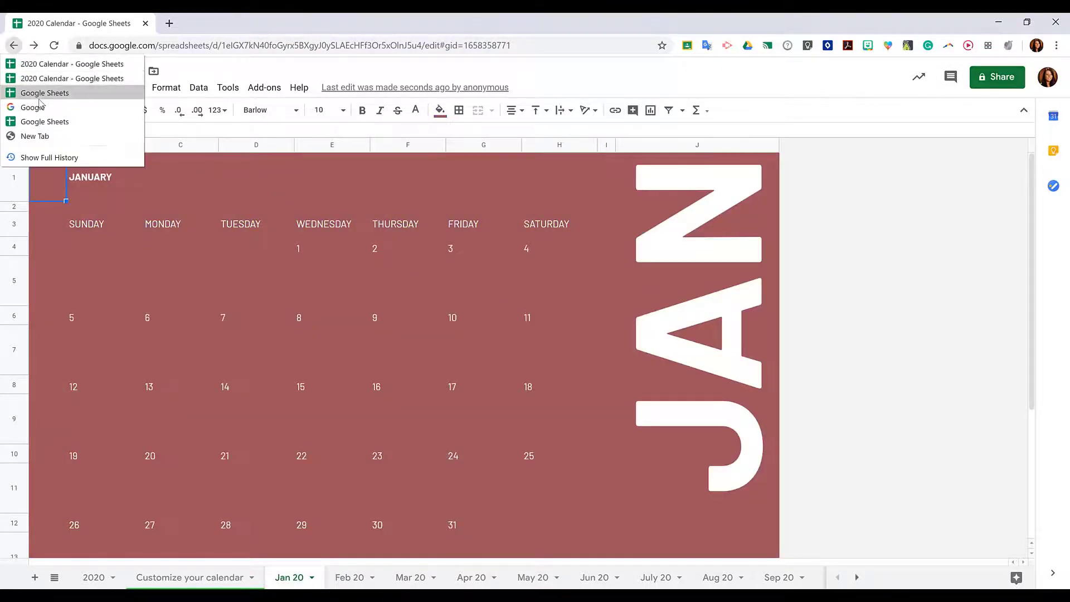
left_click(44, 92)
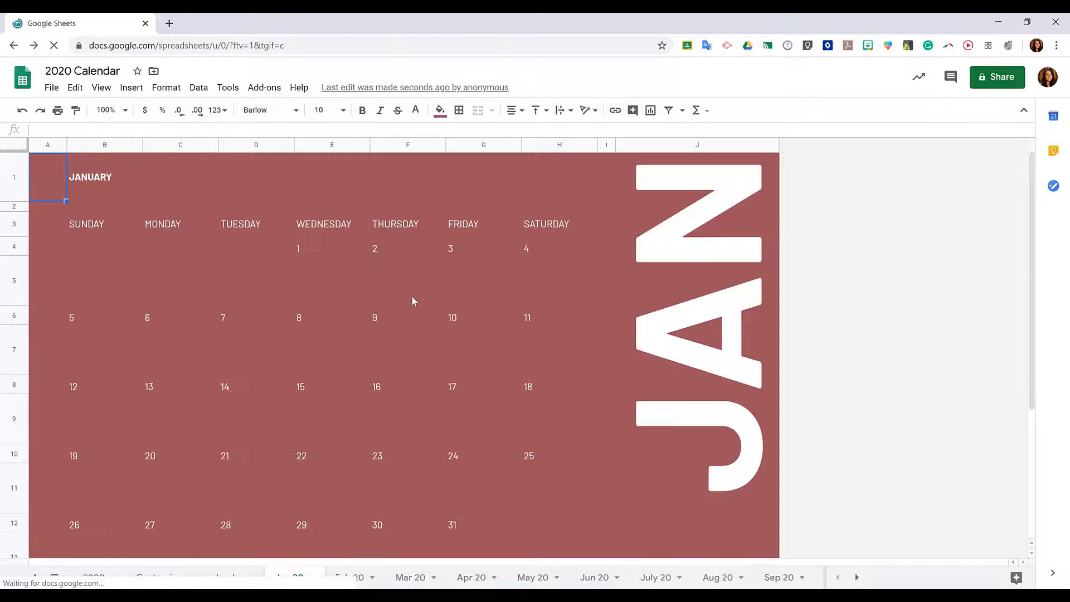